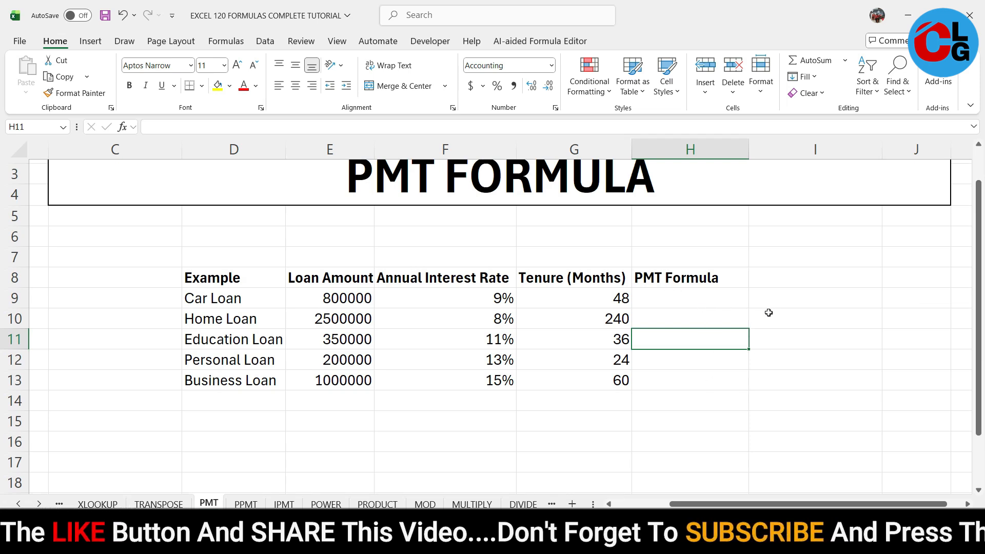
# - Review the car loan's amount, annual interest rate and tenure in row 9
pyautogui.scroll(1, 768, 312)
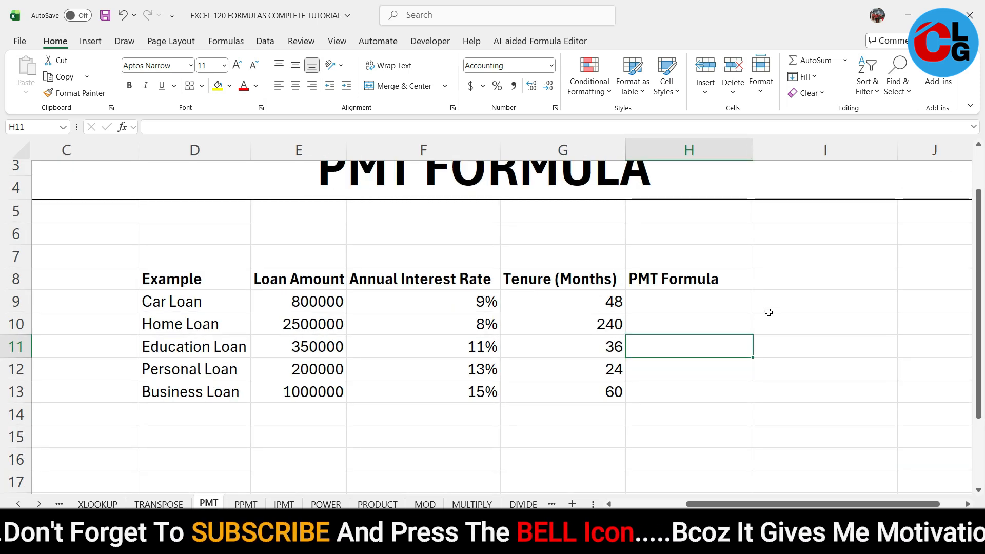
pyautogui.click(294, 298)
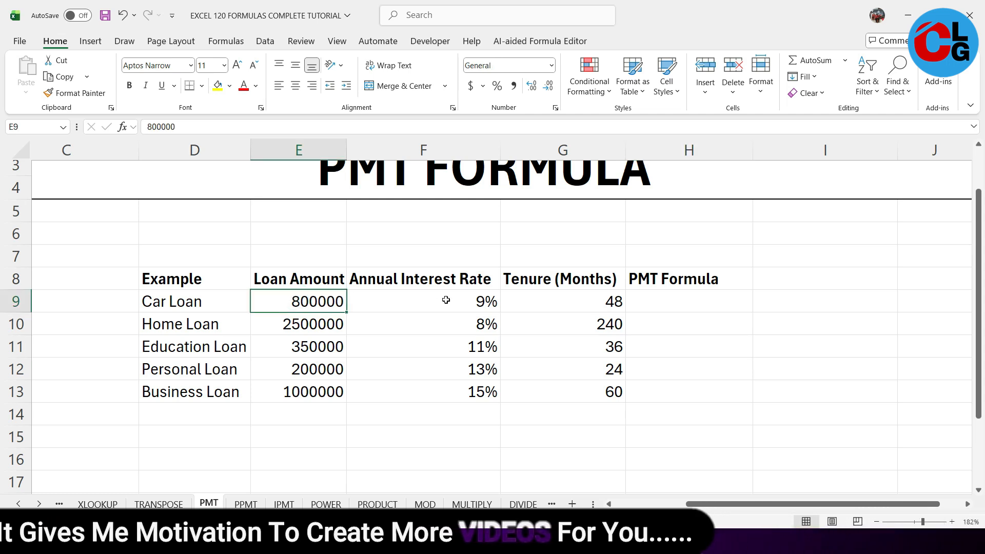
pyautogui.click(429, 304)
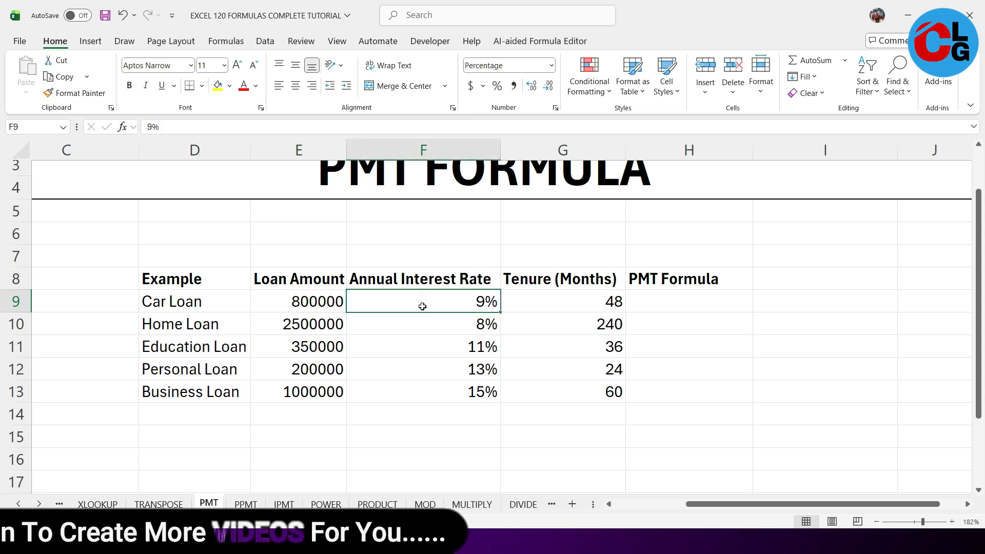
pyautogui.click(556, 305)
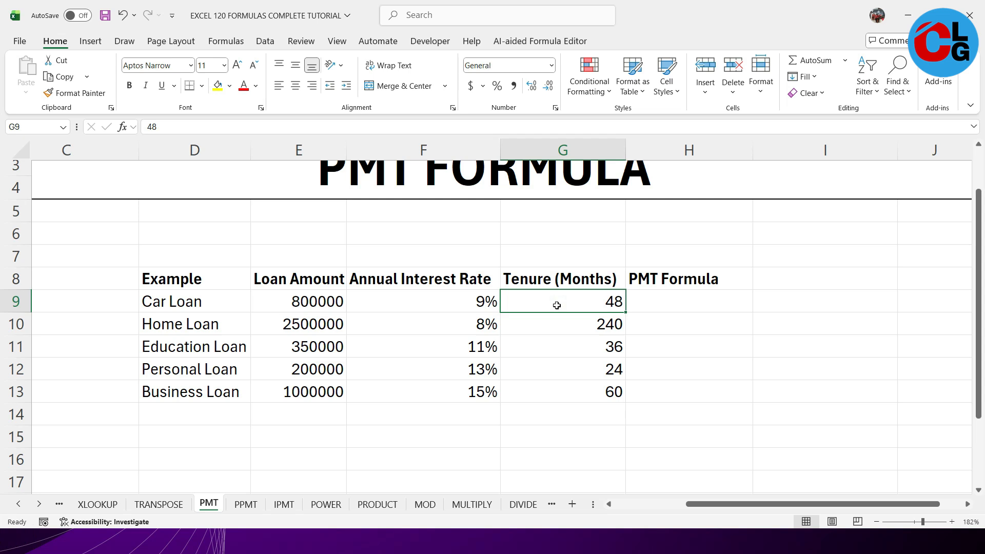
pyautogui.click(690, 301)
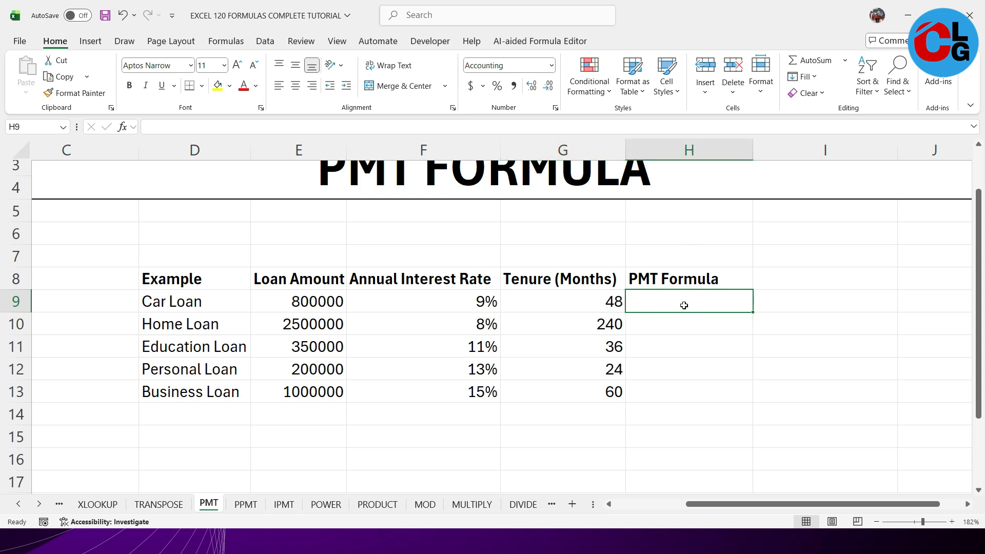
pyautogui.scroll(4, 796, 430)
pyautogui.moveTo(816, 507); pyautogui.dragTo(755, 510)
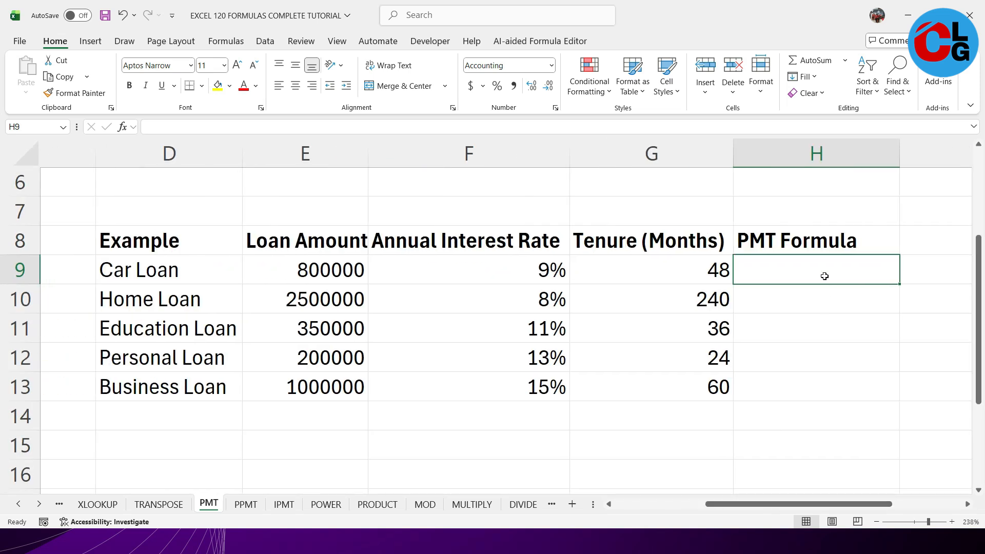
pyautogui.write('=pmt')
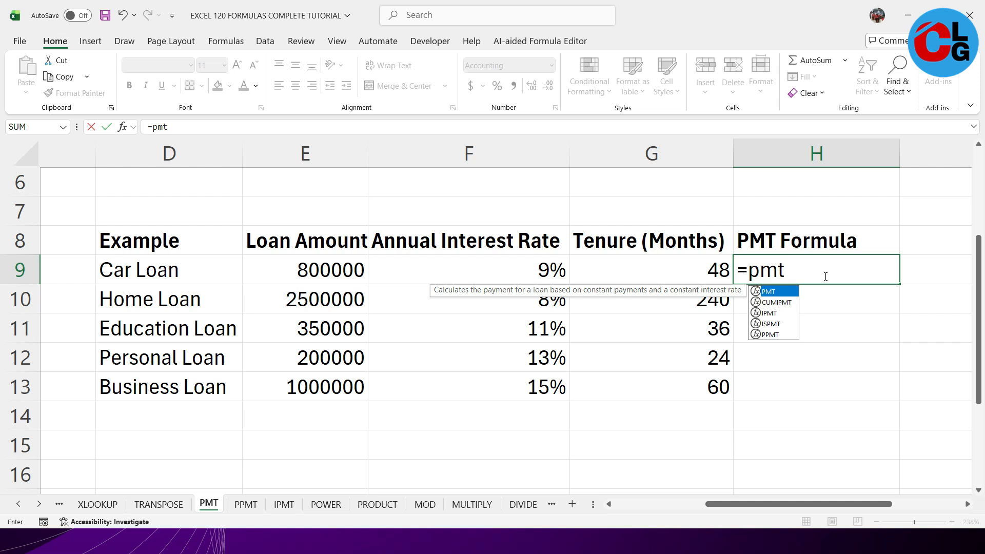
pyautogui.write('(')
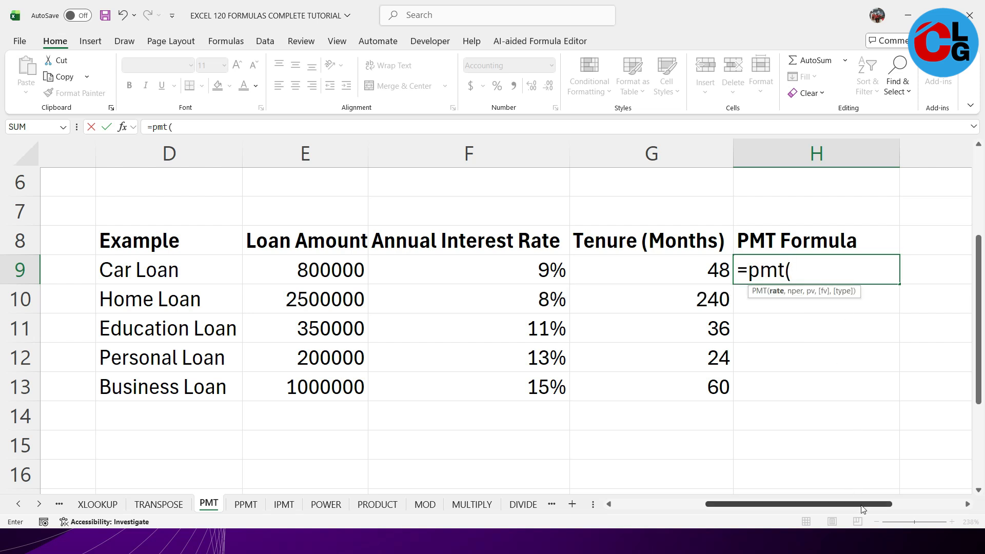
pyautogui.moveTo(837, 291); pyautogui.dragTo(725, 336)
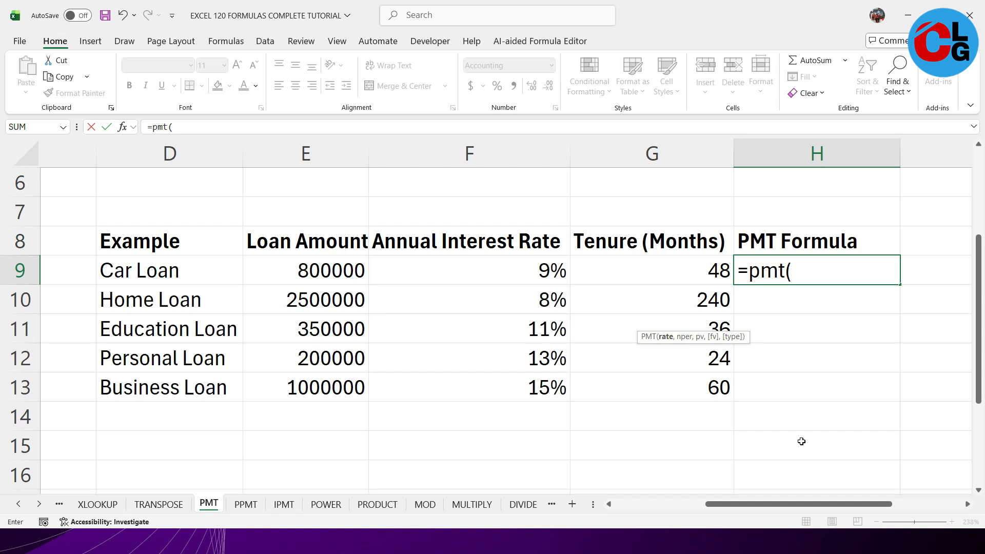
pyautogui.moveTo(710, 337); pyautogui.dragTo(817, 299)
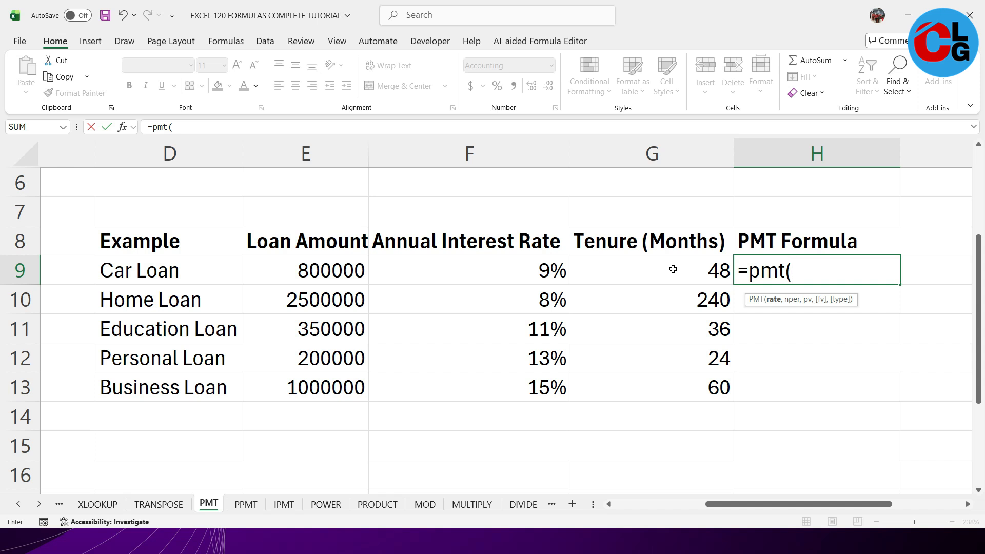
pyautogui.press('Escape')
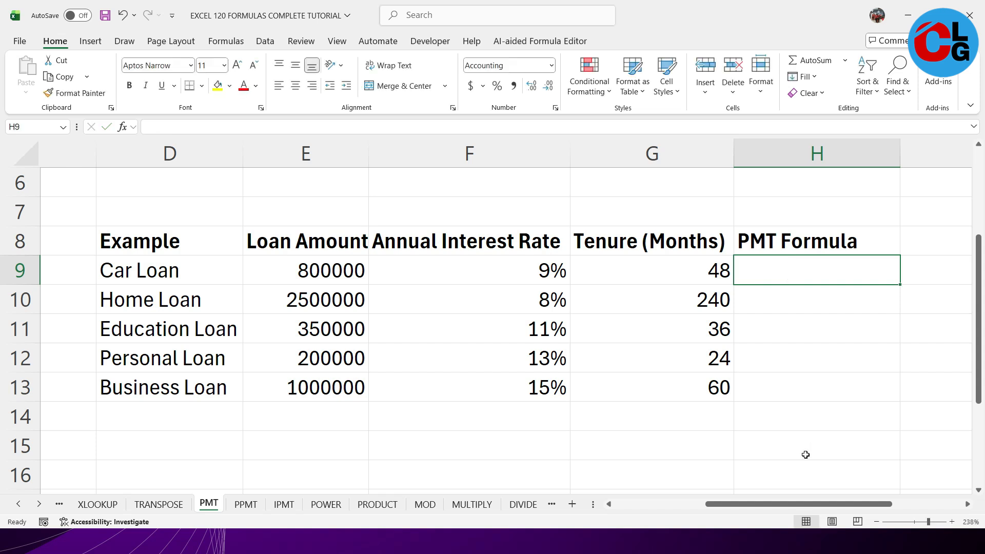
# - Calculate the car loan's monthly payment in H9 with PMT, using F9/12 as rate, G9 as number of periods and E9 as present value
pyautogui.scroll(2, 805, 454)
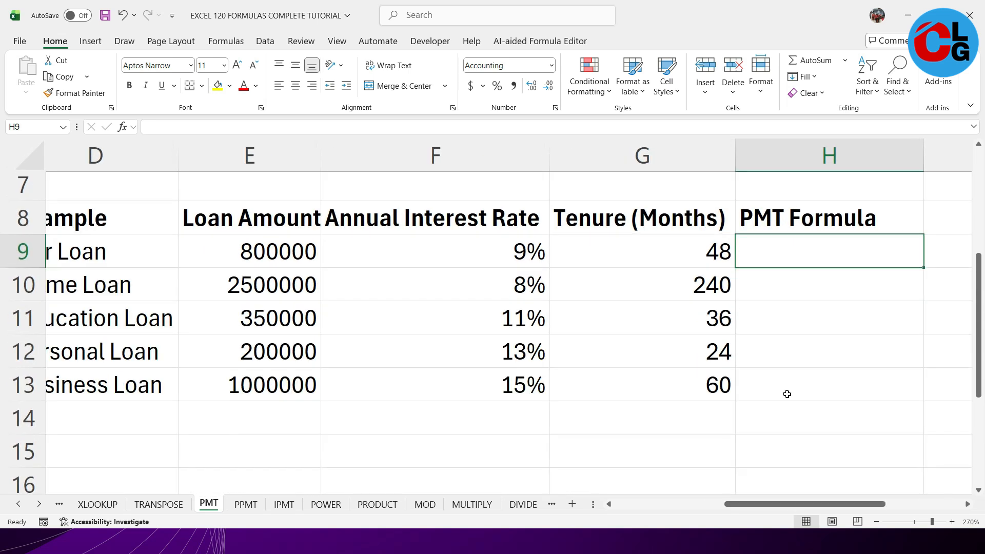
pyautogui.scroll(1, 787, 394)
pyautogui.moveTo(794, 507); pyautogui.dragTo(810, 507)
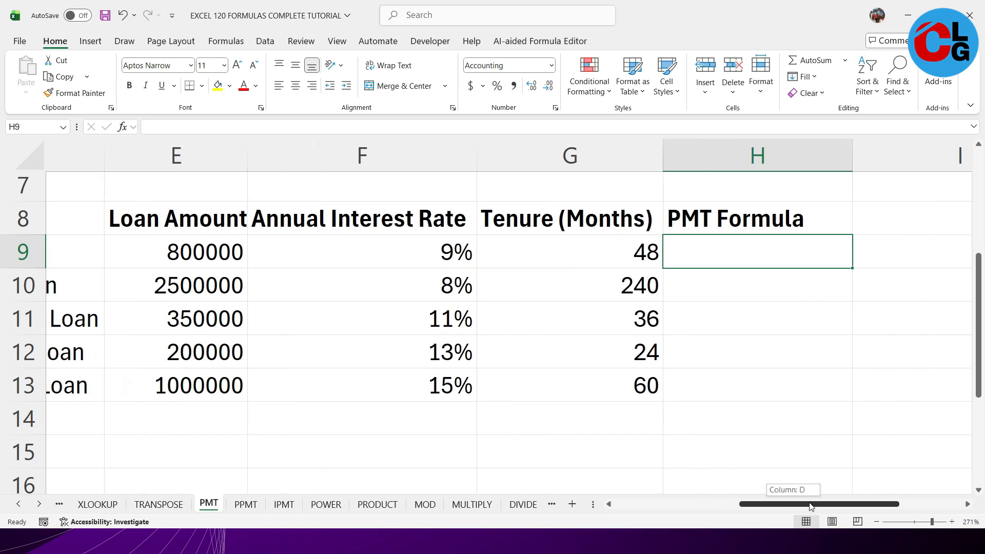
pyautogui.click(742, 255)
pyautogui.write('=pmt(')
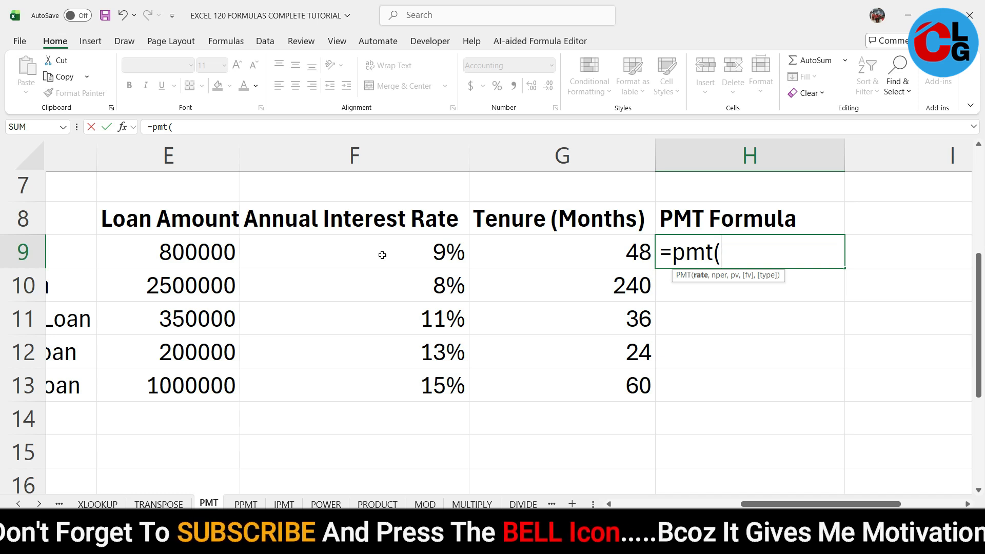
pyautogui.click(330, 250)
pyautogui.write('/')
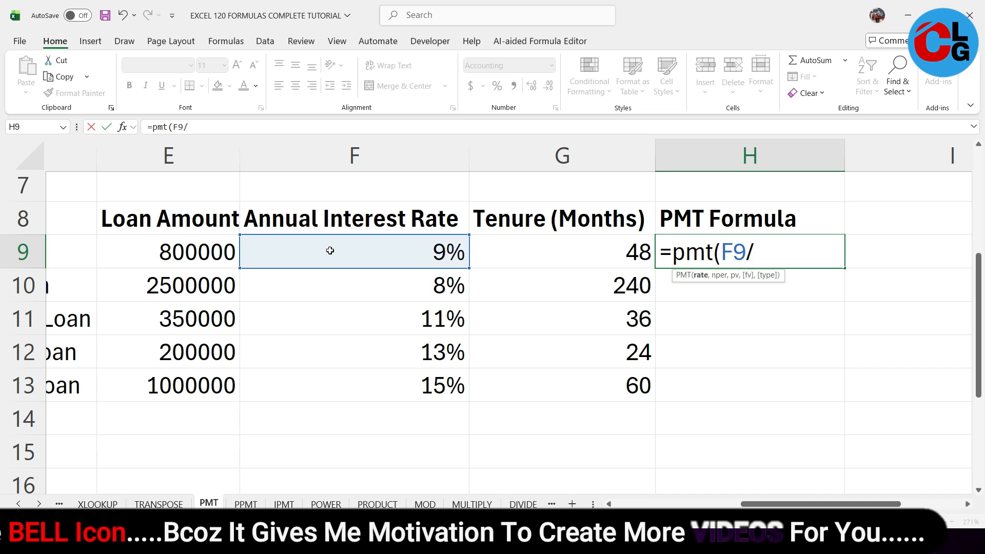
pyautogui.write('12')
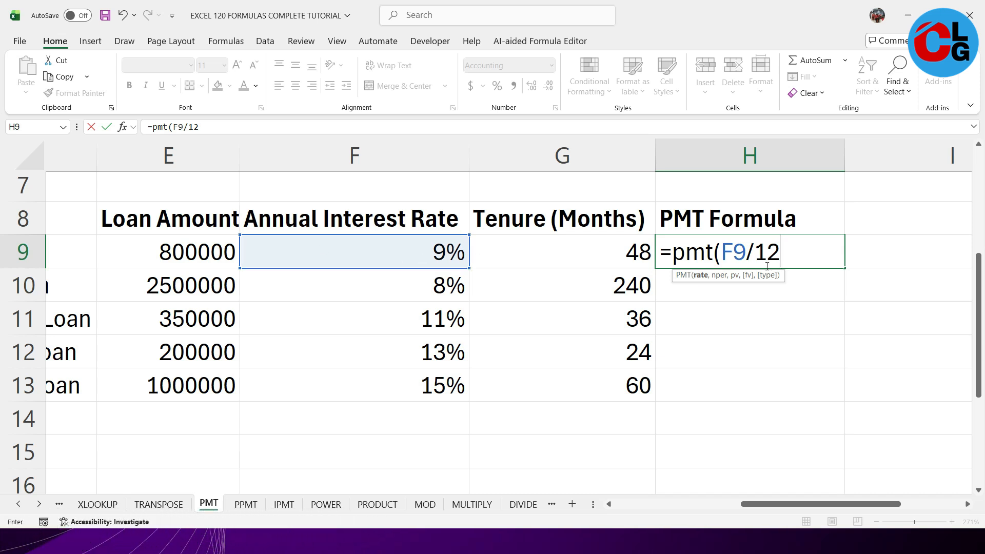
pyautogui.write(',')
pyautogui.click(568, 251)
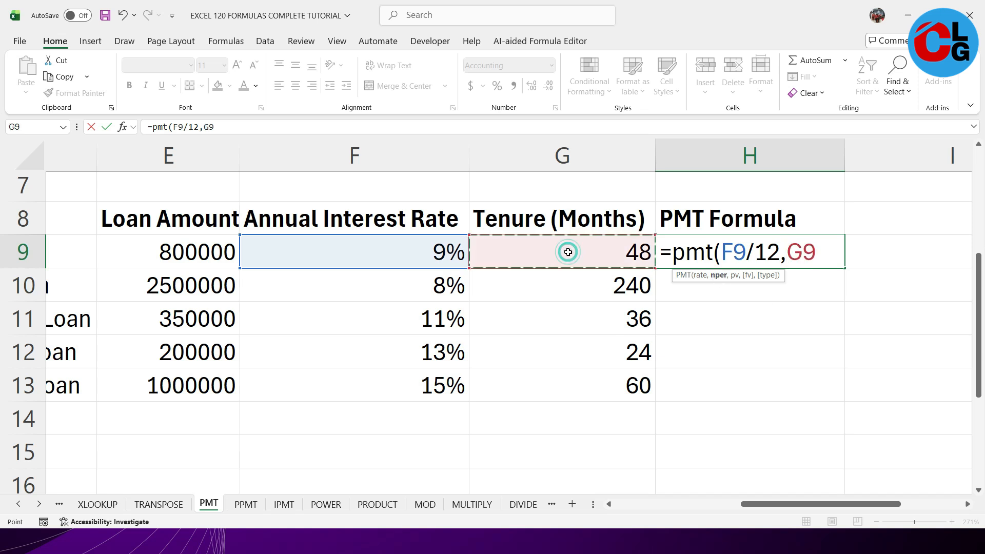
pyautogui.write(',')
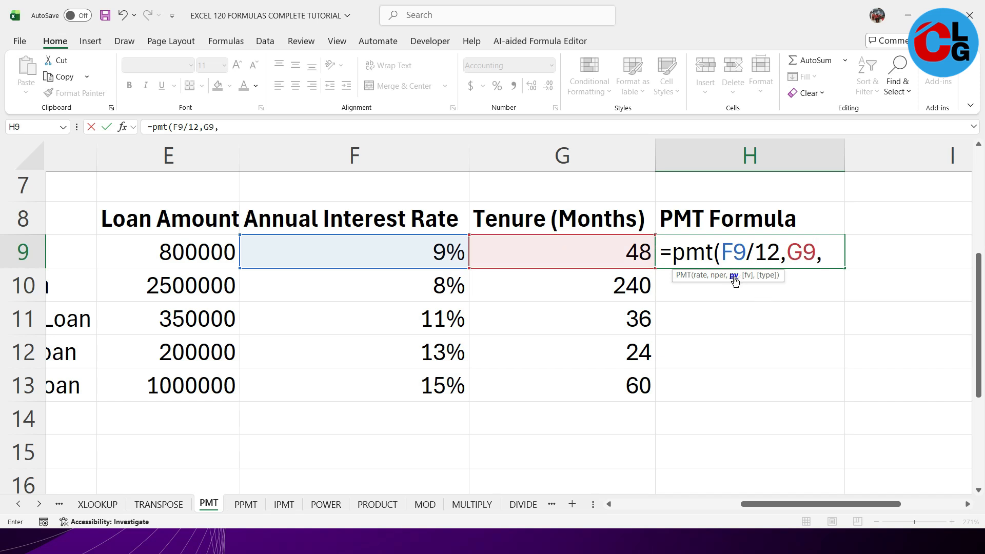
pyautogui.click(169, 250)
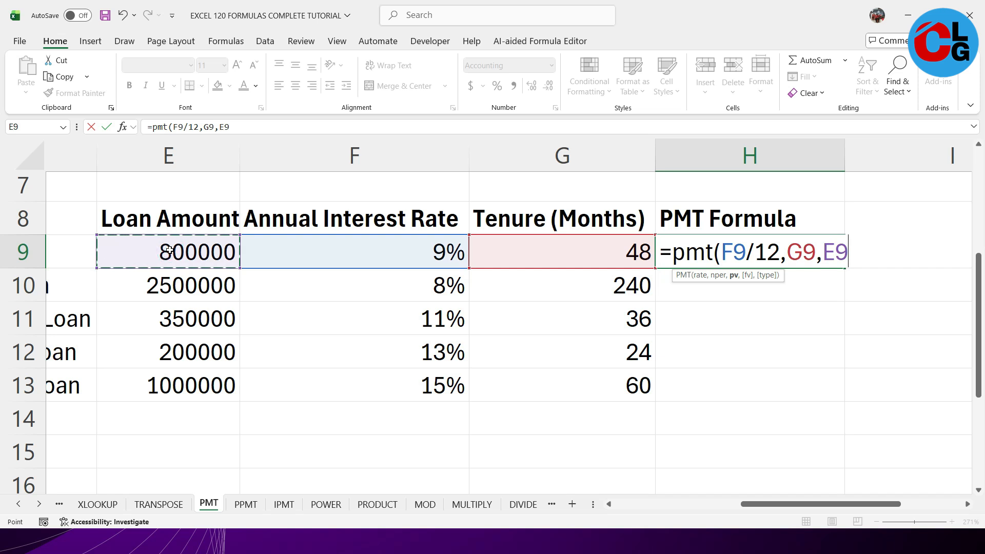
pyautogui.press('Return')
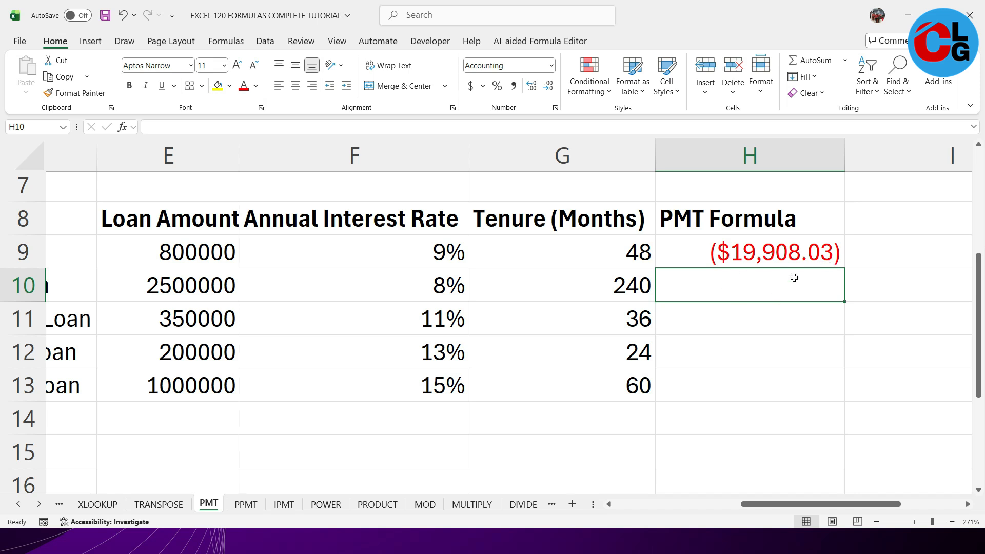
# - Check the car loan's payment formula and review the home loan's amount and tenure in row 10
pyautogui.click(773, 242)
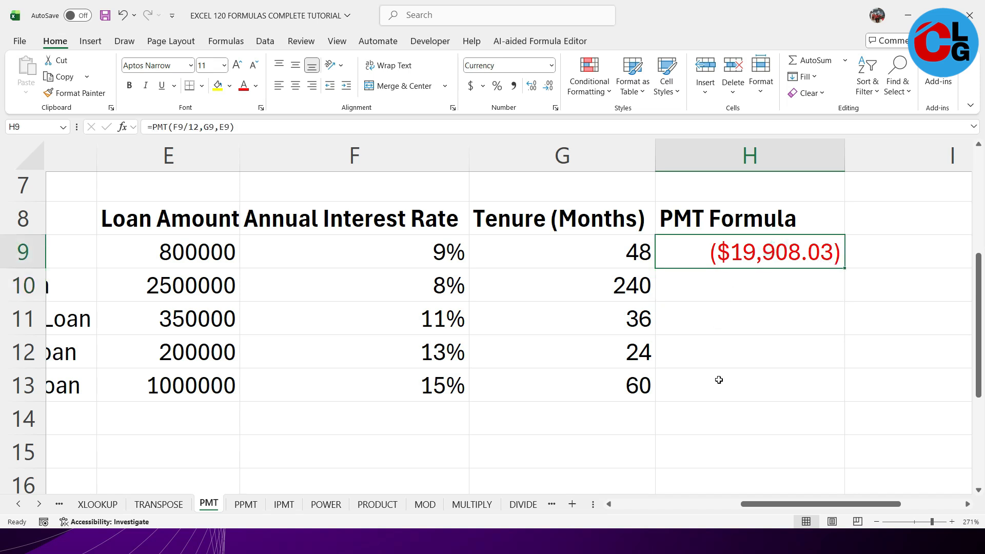
pyautogui.moveTo(768, 504)
pyautogui.mouseDown()
pyautogui.moveTo(753, 506)
pyautogui.moveTo(778, 506)
pyautogui.moveTo(766, 507)
pyautogui.mouseUp()
pyautogui.press('Down')
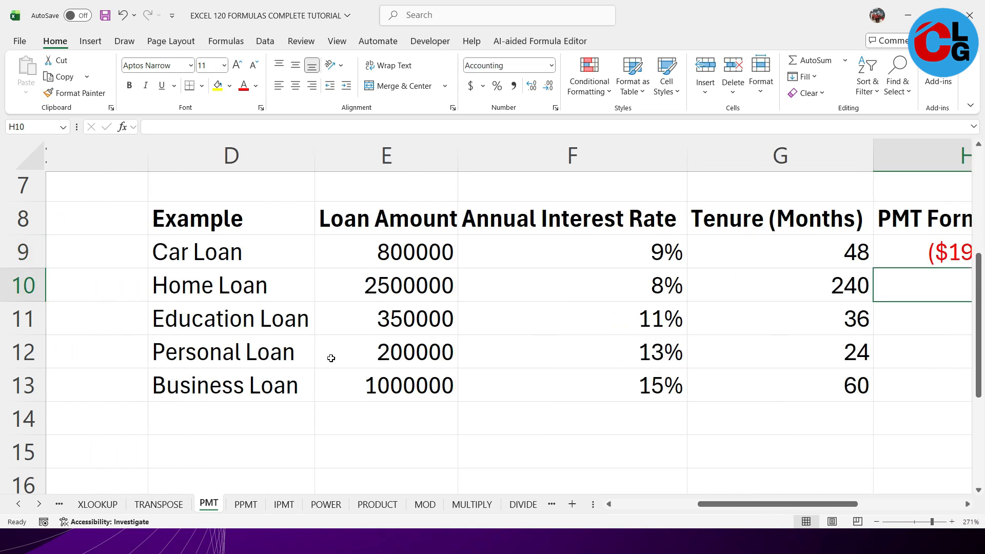
pyautogui.click(407, 289)
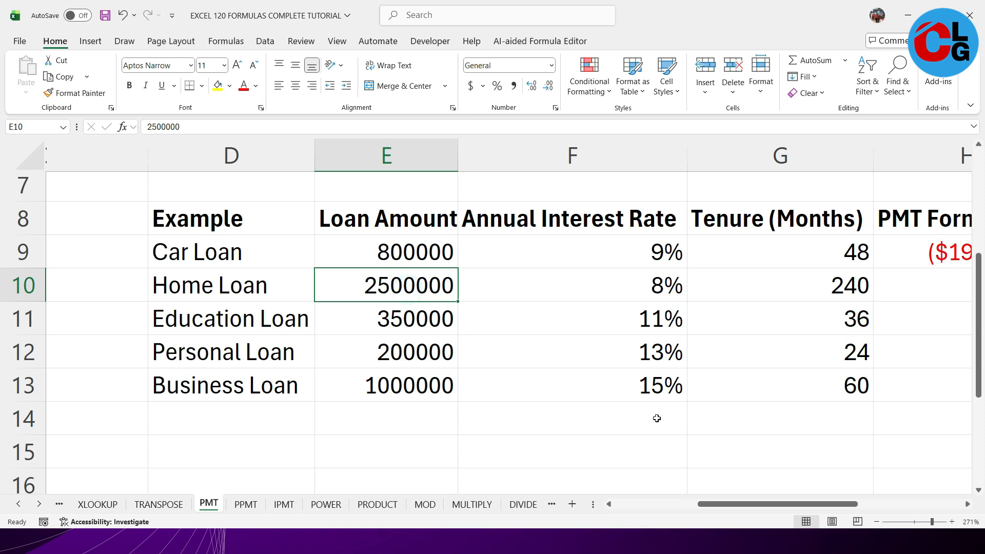
pyautogui.moveTo(736, 506); pyautogui.dragTo(778, 508)
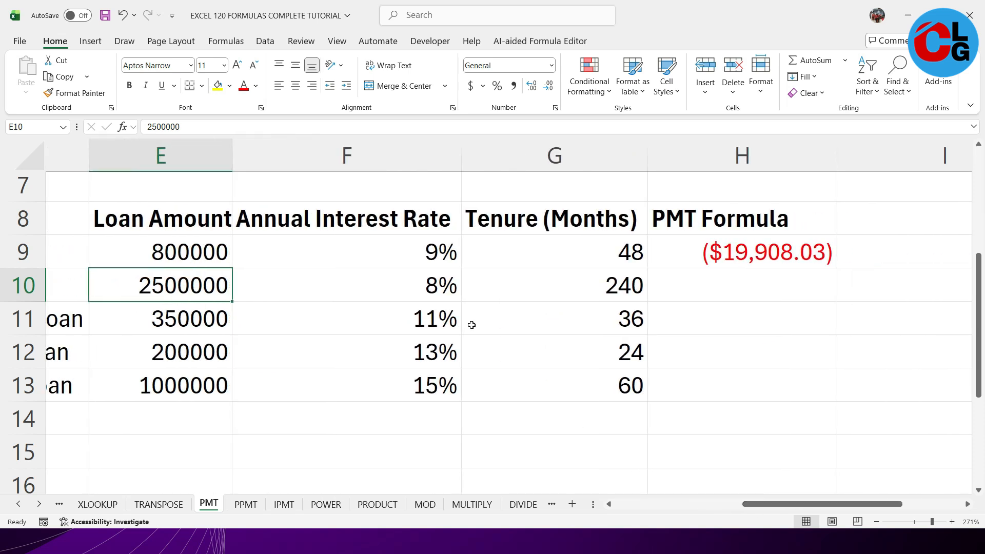
pyautogui.click(577, 286)
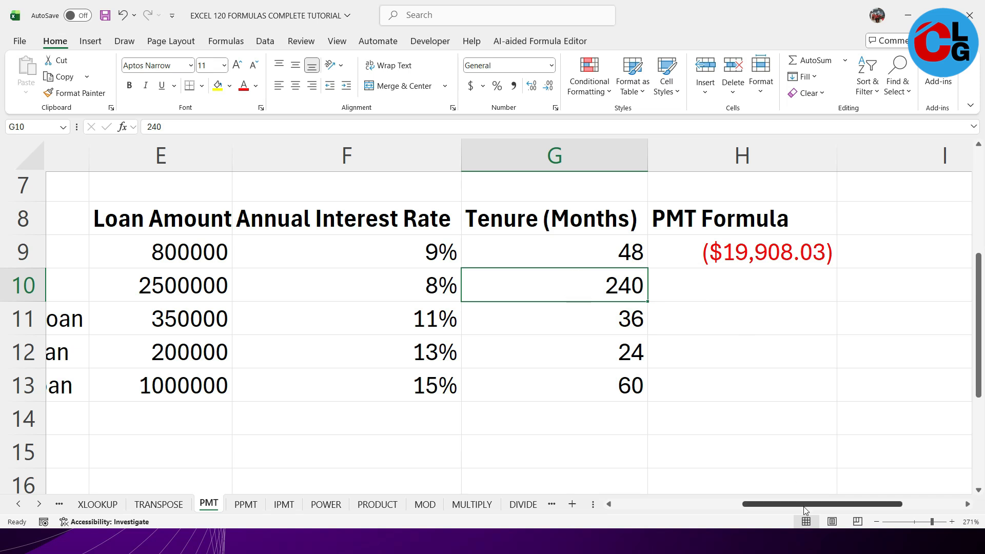
pyautogui.moveTo(805, 510); pyautogui.dragTo(816, 510)
# - Calculate the home loan's monthly payment in H10 with PMT, using F10/12 as rate, G10 as number of periods and E10 as present value
pyautogui.click(686, 286)
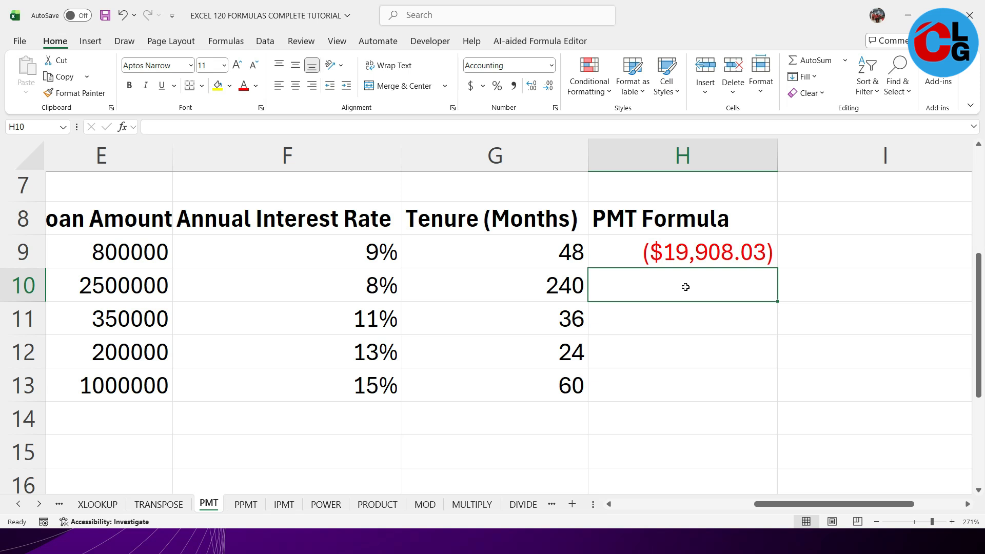
pyautogui.write('=')
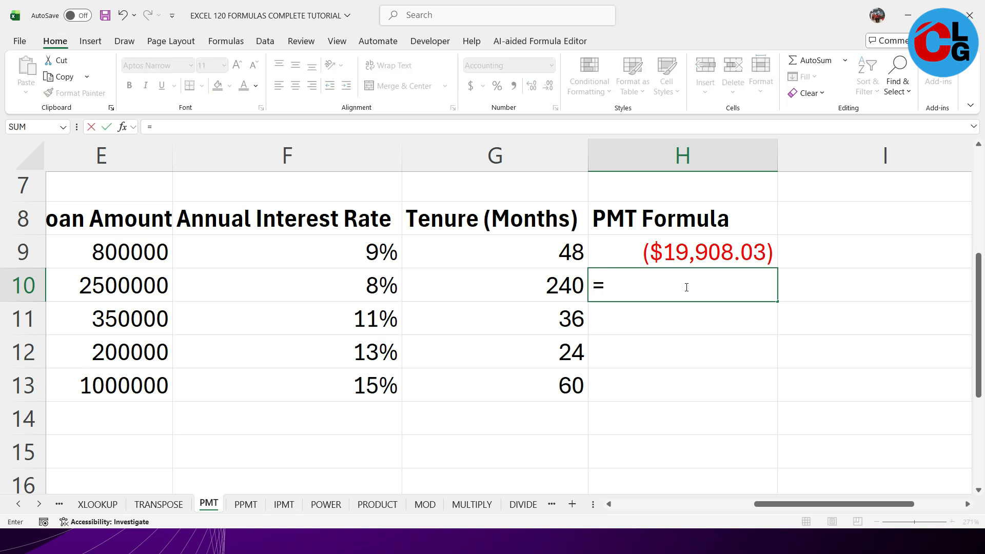
pyautogui.write('pmt')
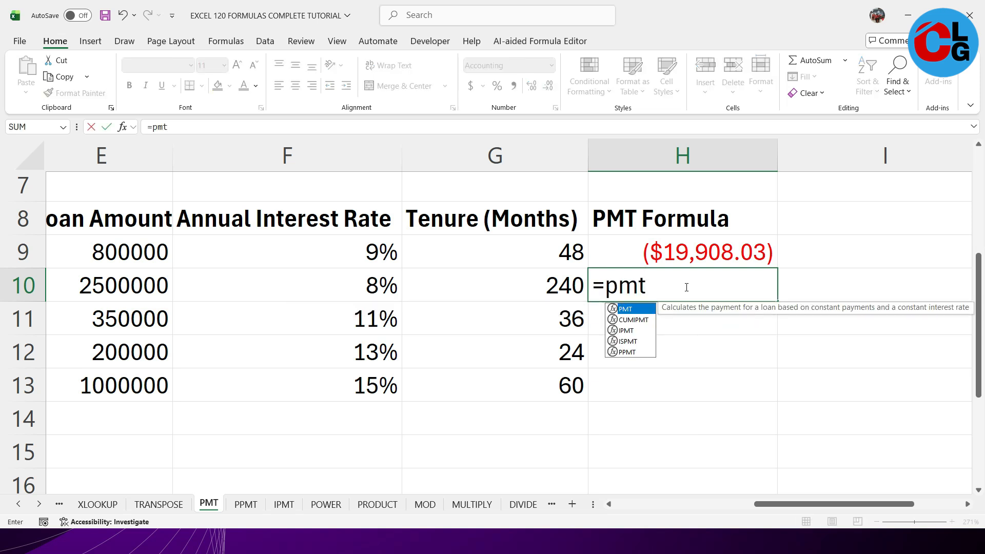
pyautogui.write('(')
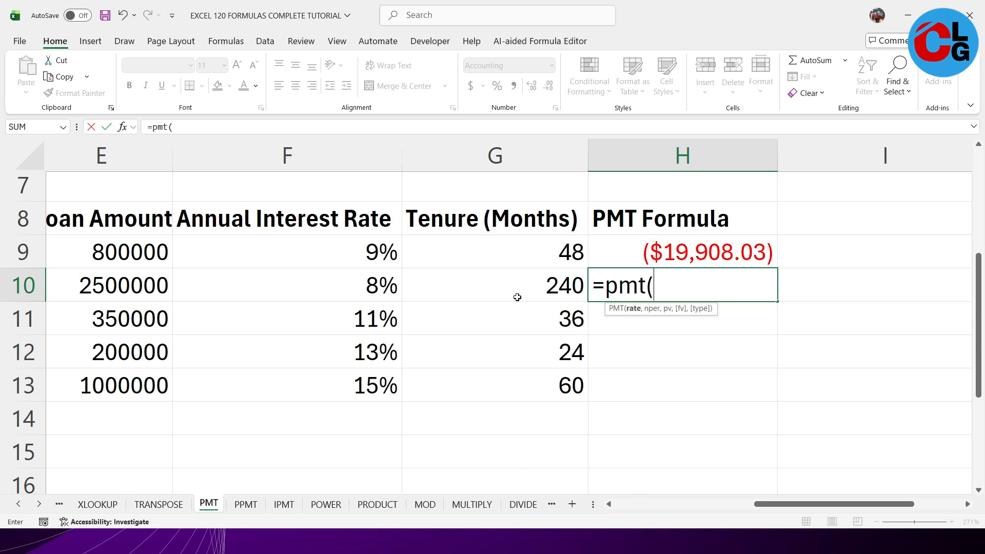
pyautogui.click(267, 286)
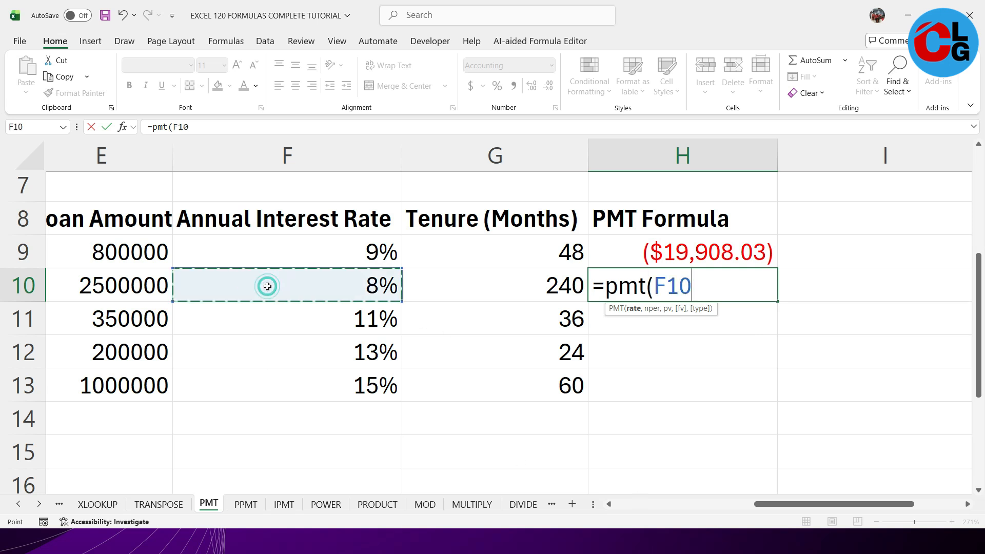
pyautogui.write('/12')
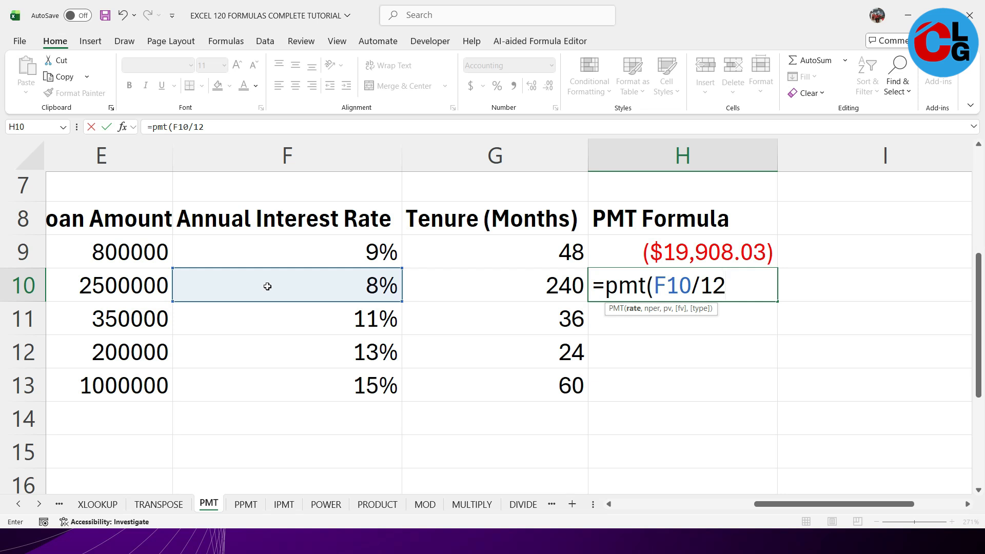
pyautogui.write(',')
pyautogui.click(488, 285)
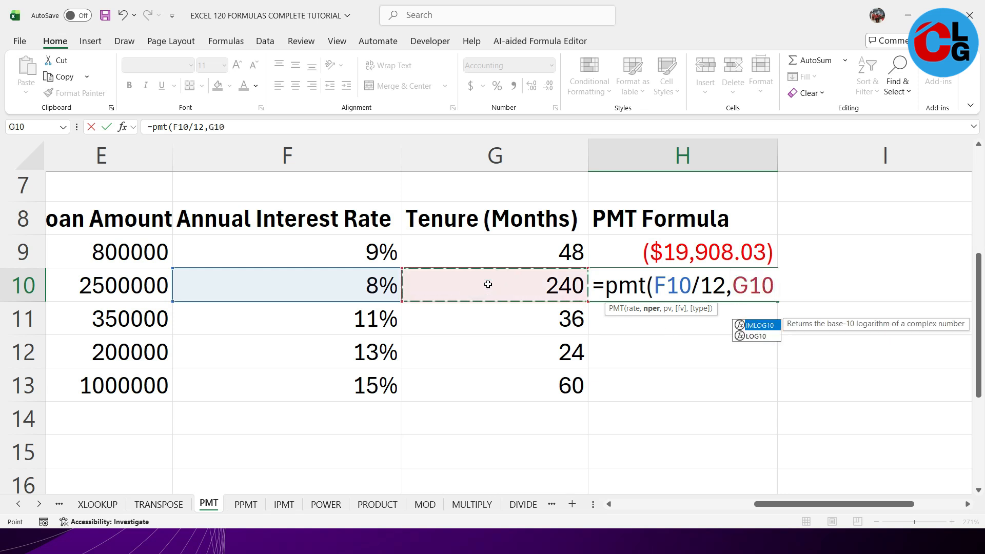
pyautogui.write(',')
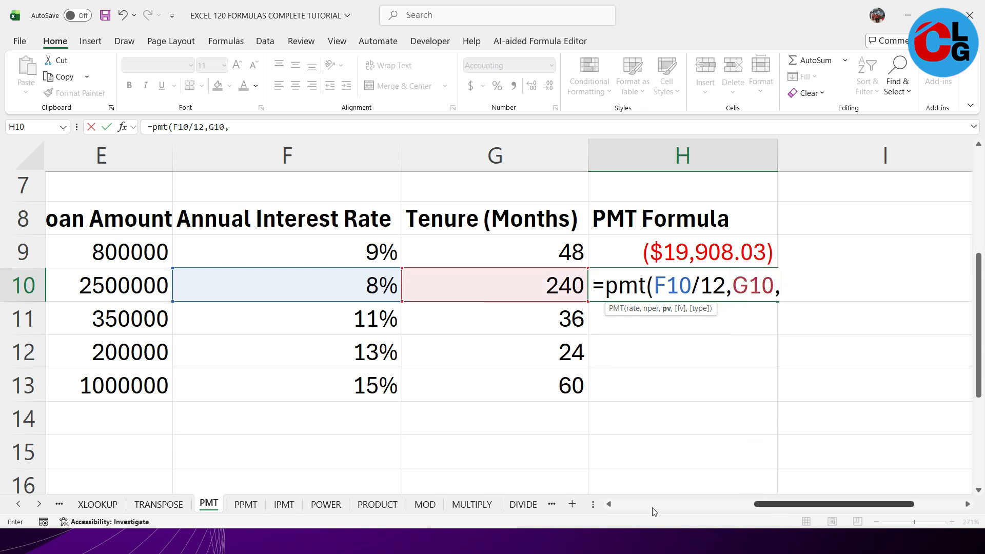
pyautogui.moveTo(757, 505); pyautogui.dragTo(741, 506)
pyautogui.click(182, 285)
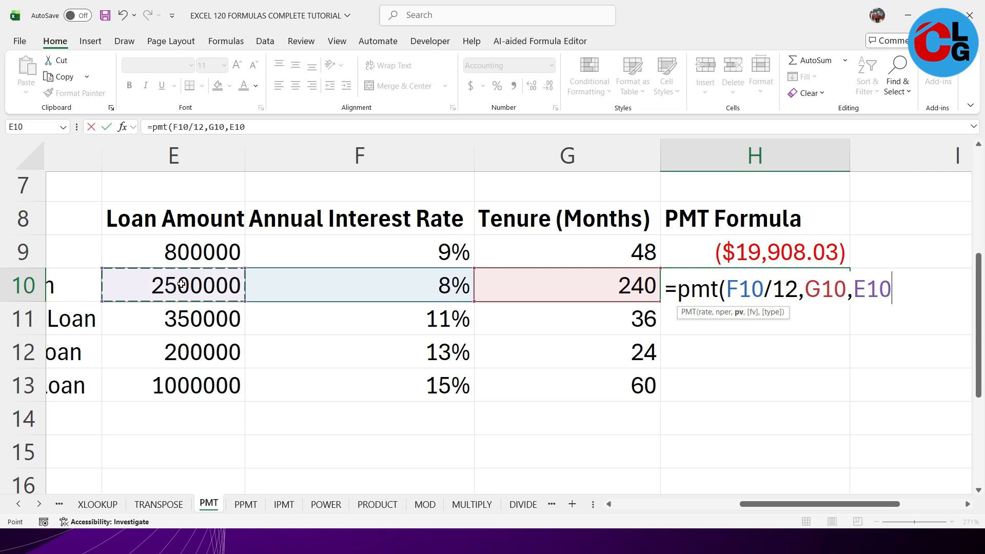
pyautogui.press('Return')
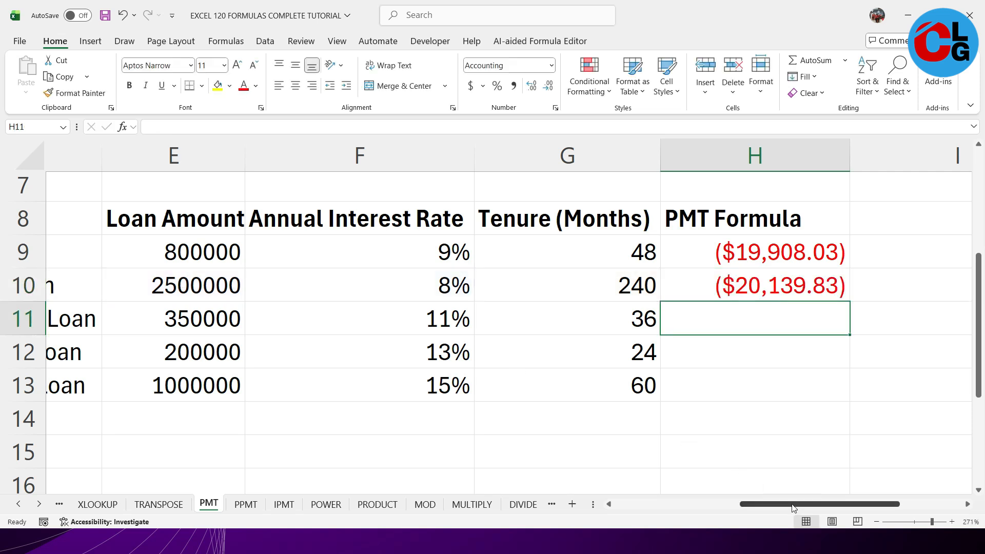
# - Examine the car and home loan payment results in H9 and H10, including their sign and formatting
pyautogui.keyDown('ctrl'); pyautogui.scroll(4, 870, 404); pyautogui.keyUp('ctrl')
pyautogui.click(815, 310)
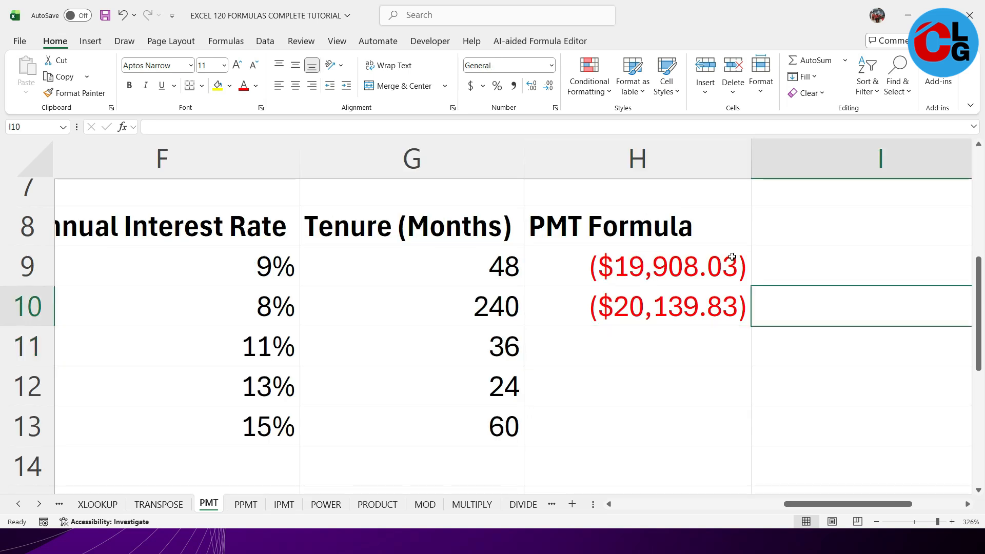
pyautogui.click(668, 272)
pyautogui.moveTo(668, 272); pyautogui.dragTo(664, 330)
pyautogui.click(670, 263)
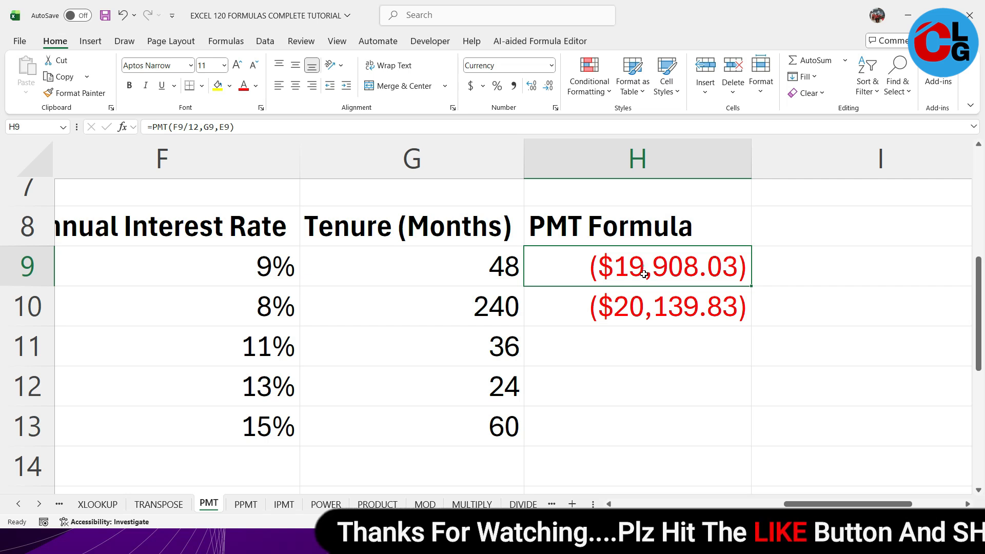
pyautogui.moveTo(643, 268); pyautogui.dragTo(644, 304)
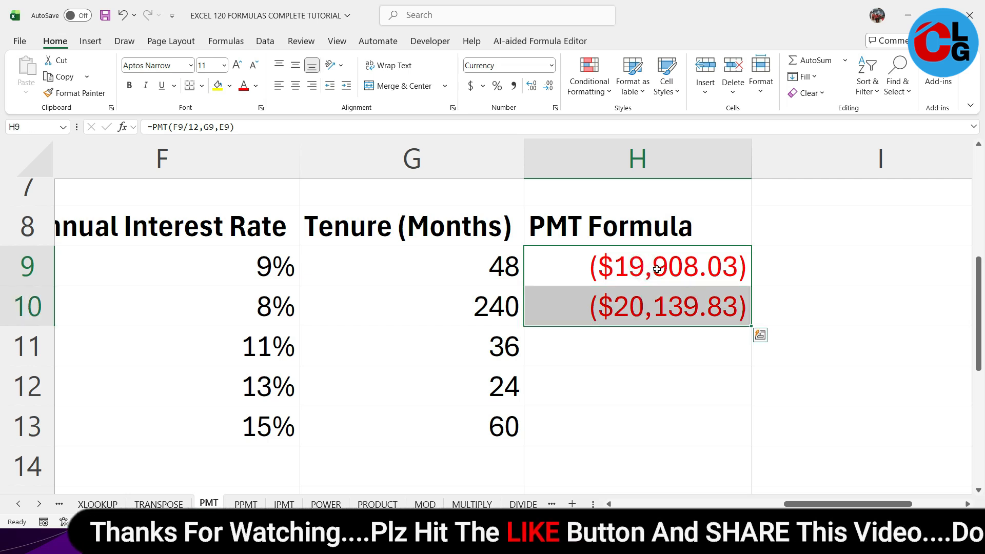
pyautogui.click(694, 281)
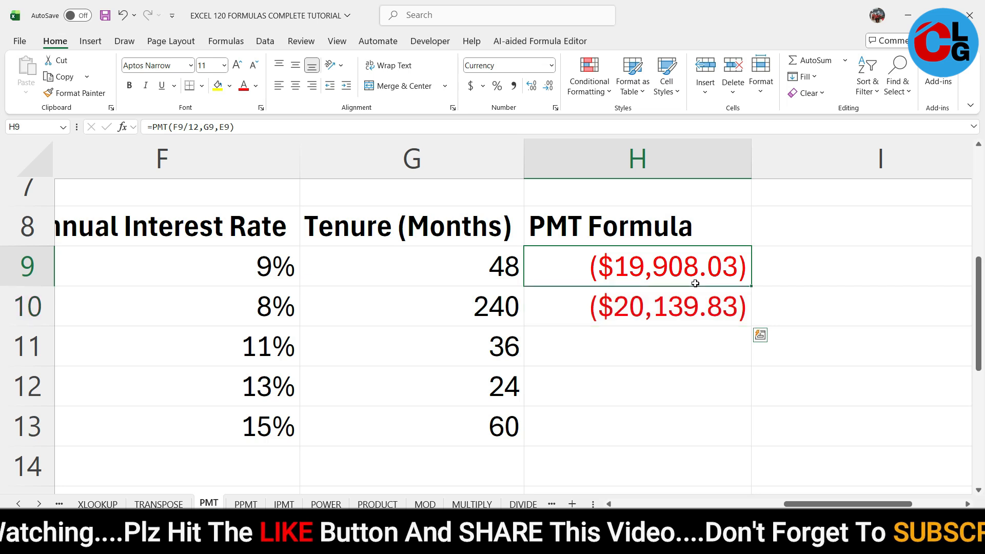
# - Make the car loan's payment in H9 positive by adding a minus sign before PMT, giving =-PMT(F9/12,G9,E9)
pyautogui.doubleClick(655, 273)
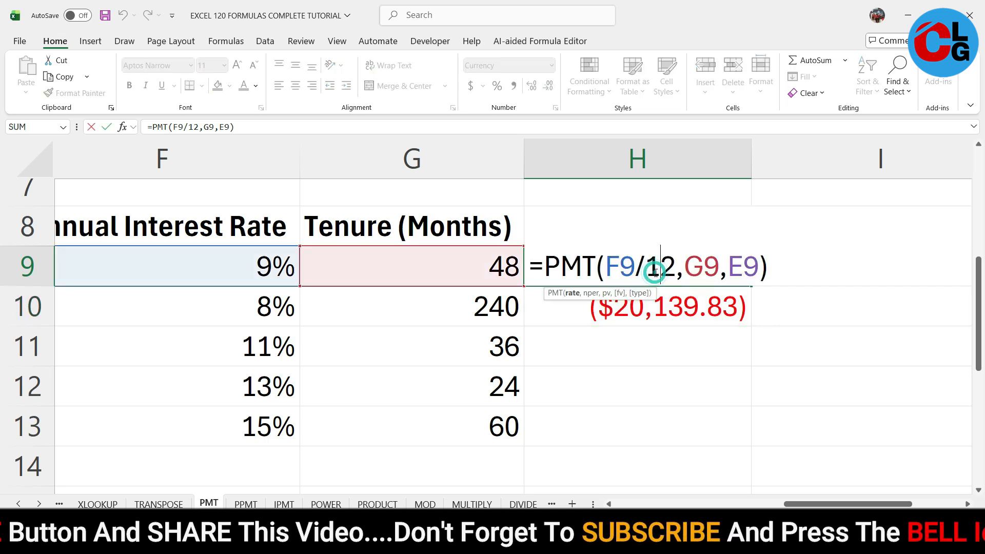
pyautogui.click(545, 265)
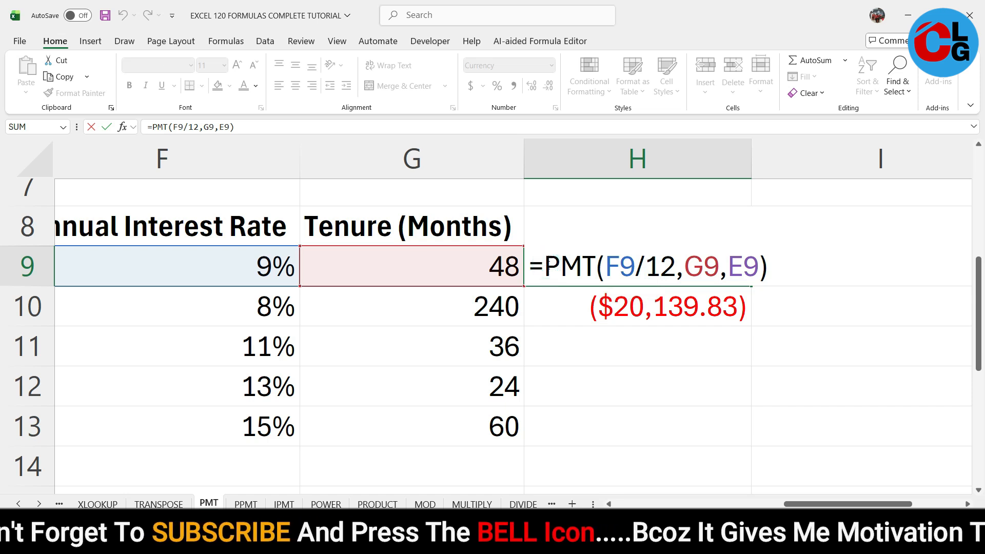
pyautogui.write('-')
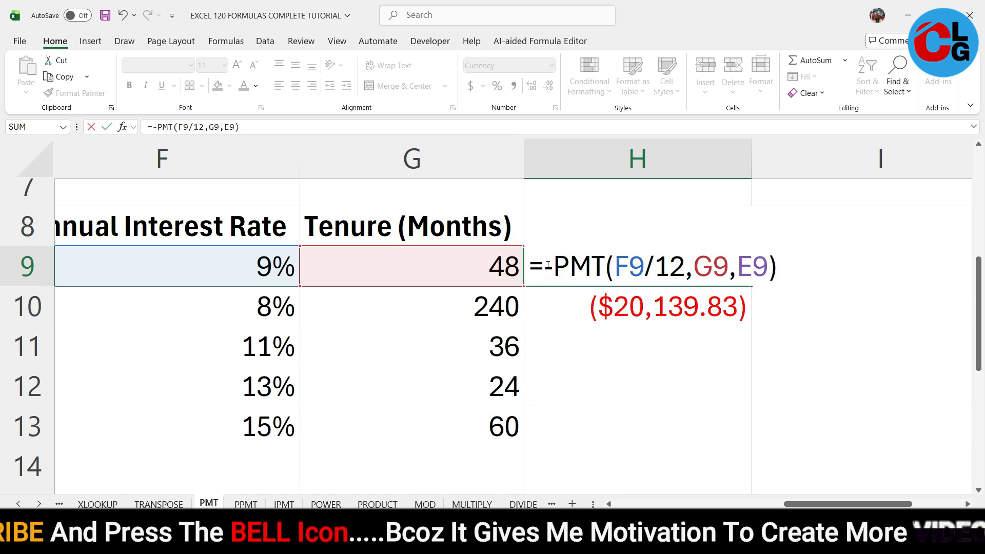
pyautogui.press('Return')
# - Make the home loan's payment in H10 positive by adding a minus sign before PMT in its formula
pyautogui.doubleClick(579, 311)
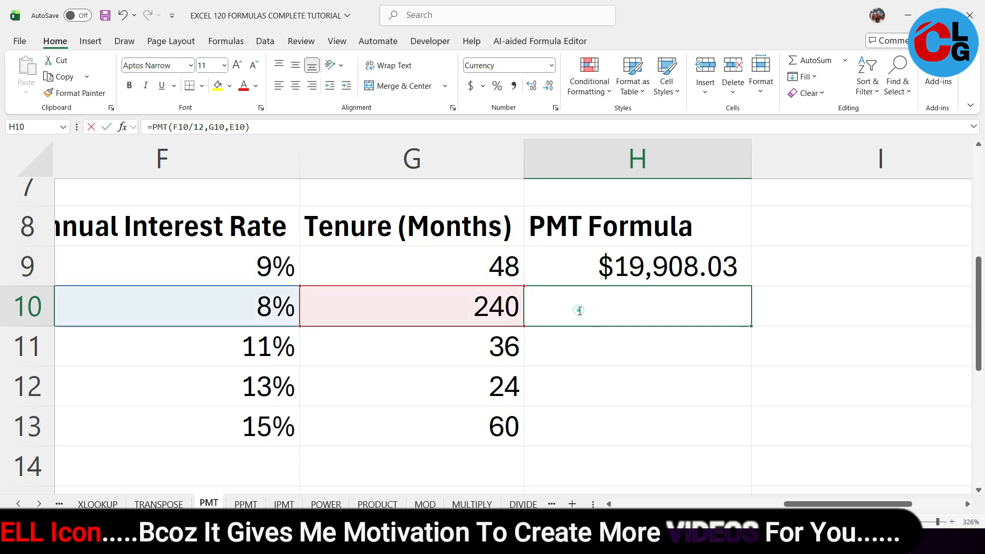
pyautogui.click(547, 310)
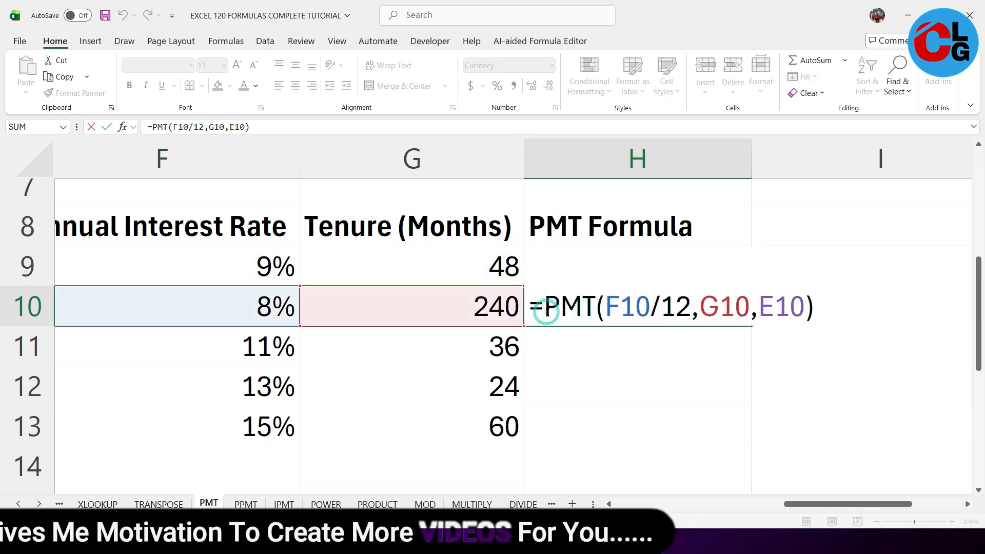
pyautogui.write('-')
pyautogui.press('Return')
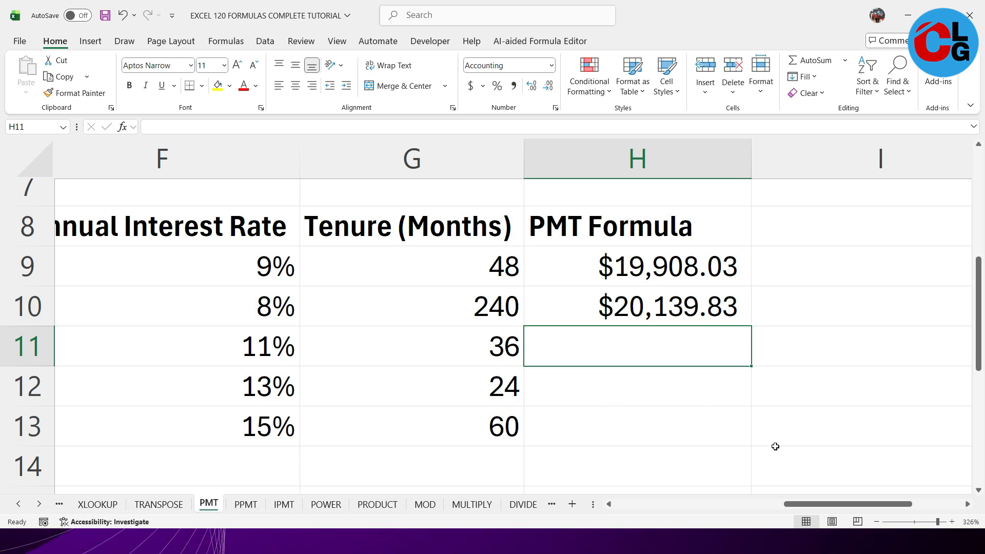
# - Move the minus sign in H10's formula from before PMT to the present value argument, giving =PMT(F10/12,G10,-E10)
pyautogui.doubleClick(642, 309)
pyautogui.click(554, 306)
pyautogui.press('BackSpace')
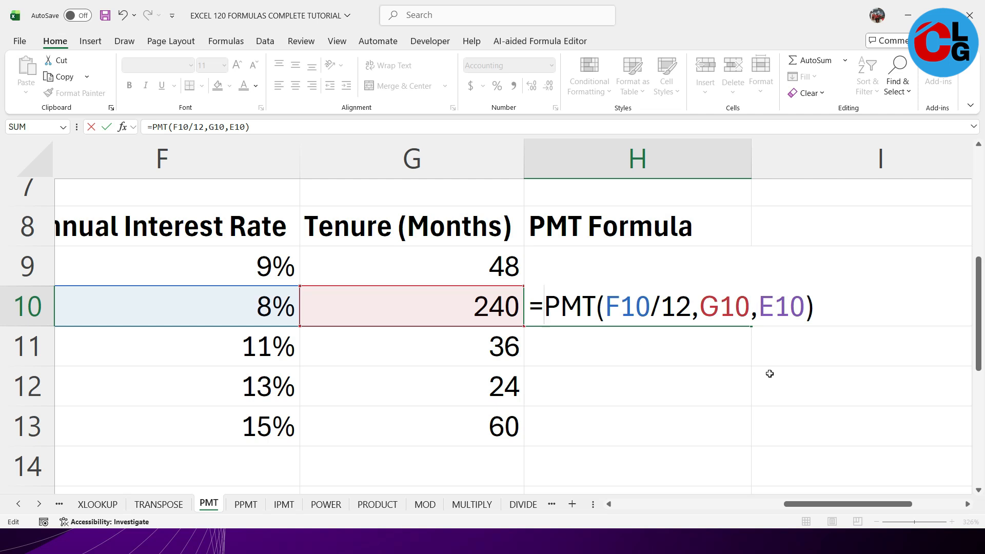
pyautogui.click(759, 308)
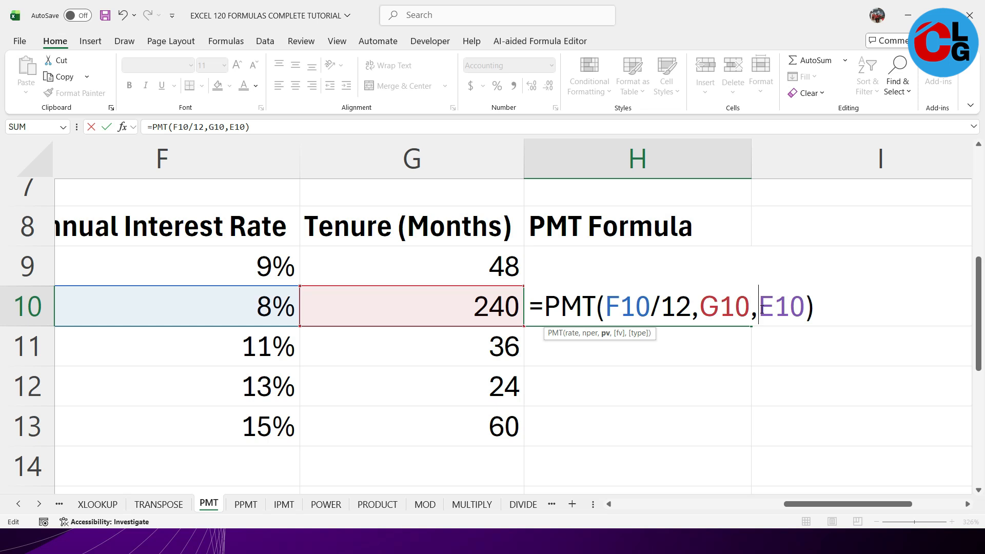
pyautogui.write('-')
pyautogui.press('Return')
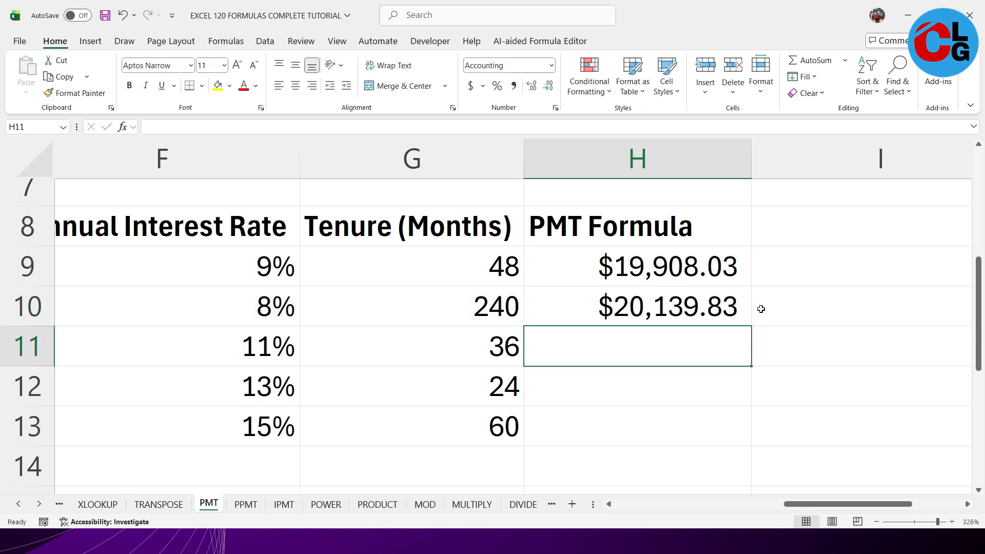